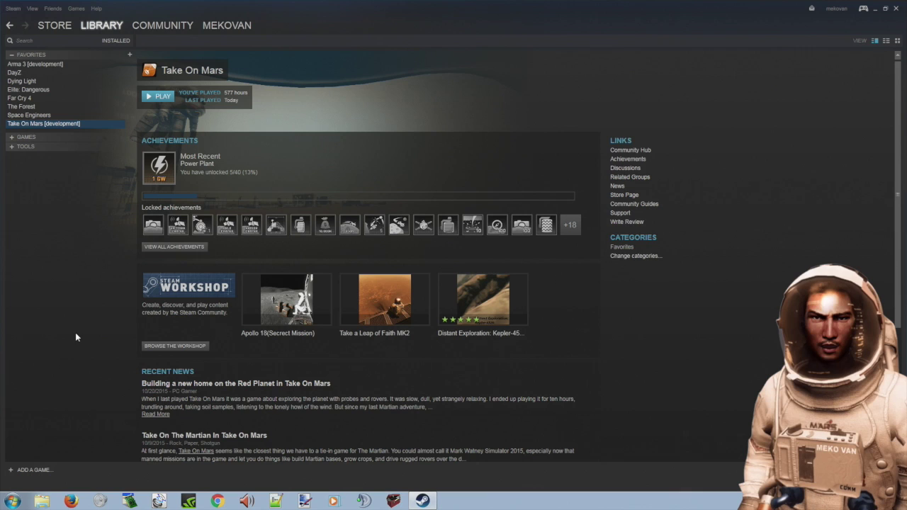
Open the Take On Mars Workshop, filter it to Modification items and preview the De-blurred Night Vision mod
{"action": "left_click", "coordinate": [171, 346]}
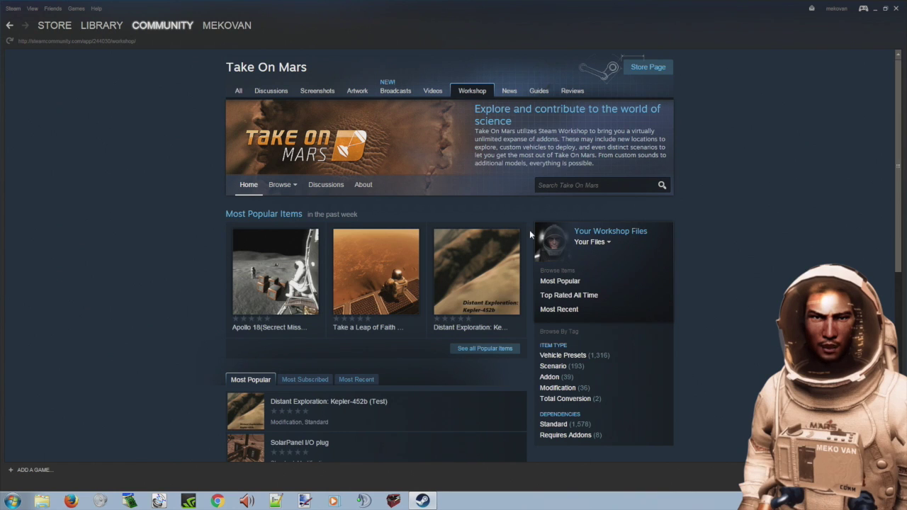
{"action": "left_click", "coordinate": [557, 388]}
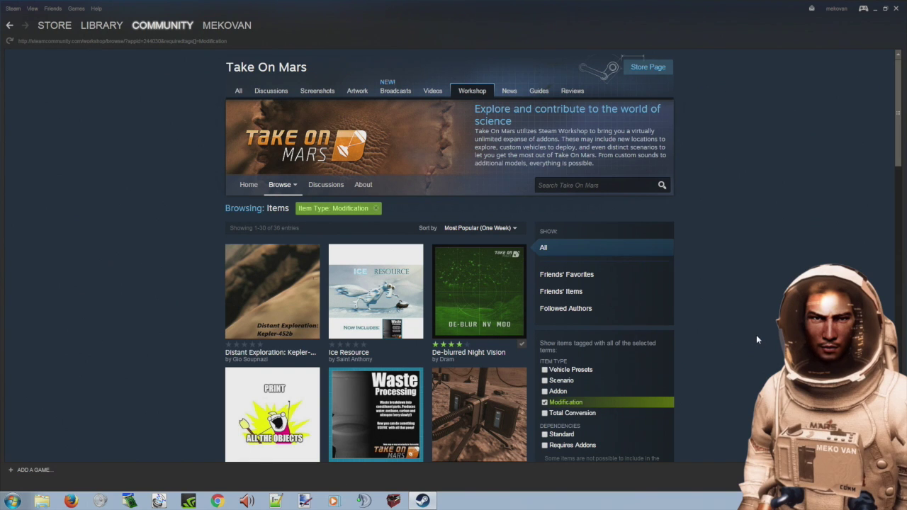
{"action": "scroll", "coordinate": [756, 335], "scroll_direction": "down", "scroll_amount": 1}
{"action": "scroll", "coordinate": [756, 334], "scroll_direction": "down", "scroll_amount": 1}
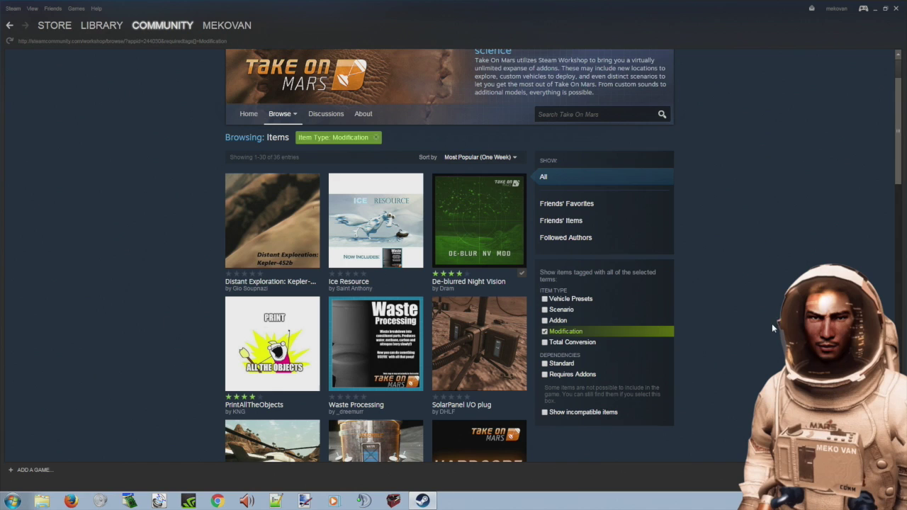
{"action": "mouse_move", "coordinate": [477, 226]}
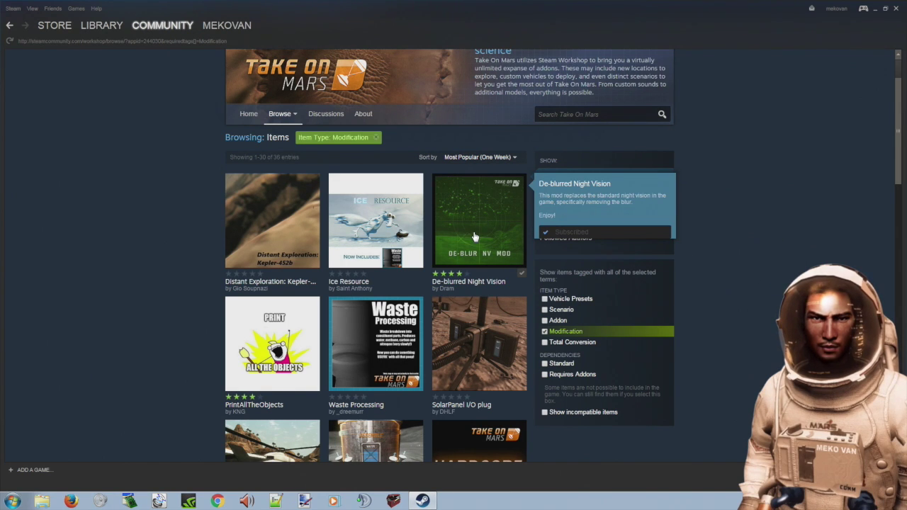
Look through the Workshop's Modification list and open the De-blurred Night Vision page
{"action": "scroll", "coordinate": [744, 284], "scroll_direction": "down", "scroll_amount": 1}
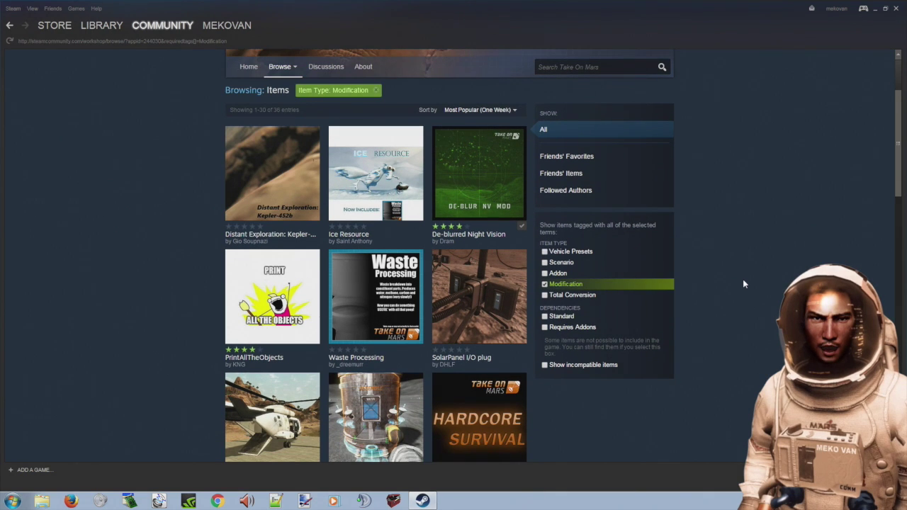
{"action": "scroll", "coordinate": [744, 284], "scroll_direction": "down", "scroll_amount": 2}
{"action": "scroll", "coordinate": [744, 284], "scroll_direction": "down", "scroll_amount": 3}
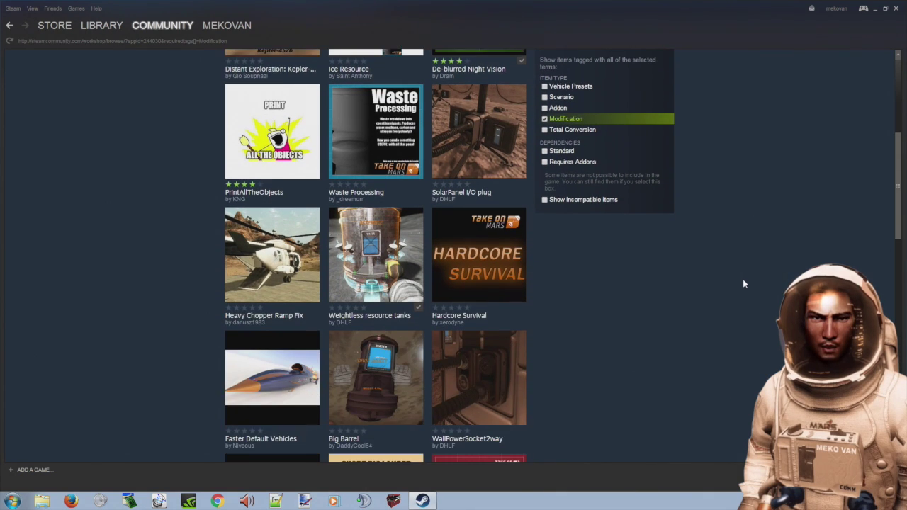
{"action": "scroll", "coordinate": [743, 283], "scroll_direction": "down", "scroll_amount": 4}
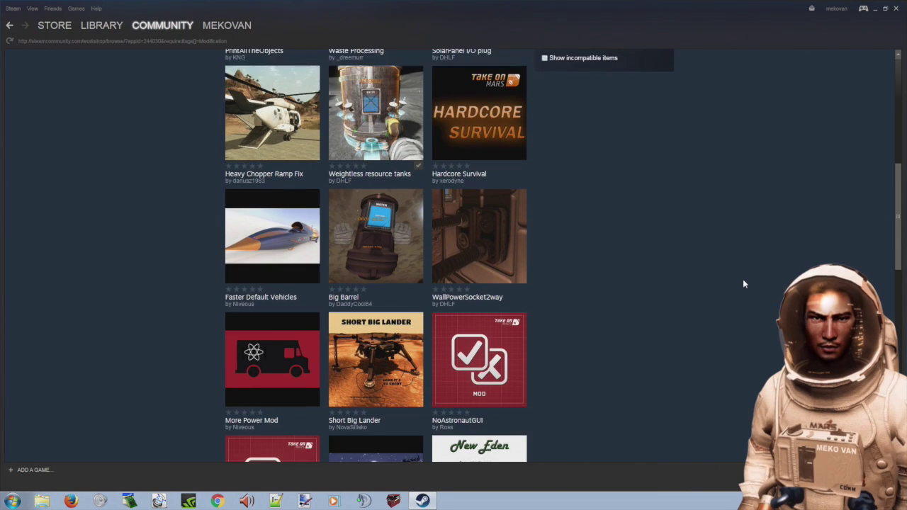
{"action": "scroll", "coordinate": [743, 283], "scroll_direction": "down", "scroll_amount": 6}
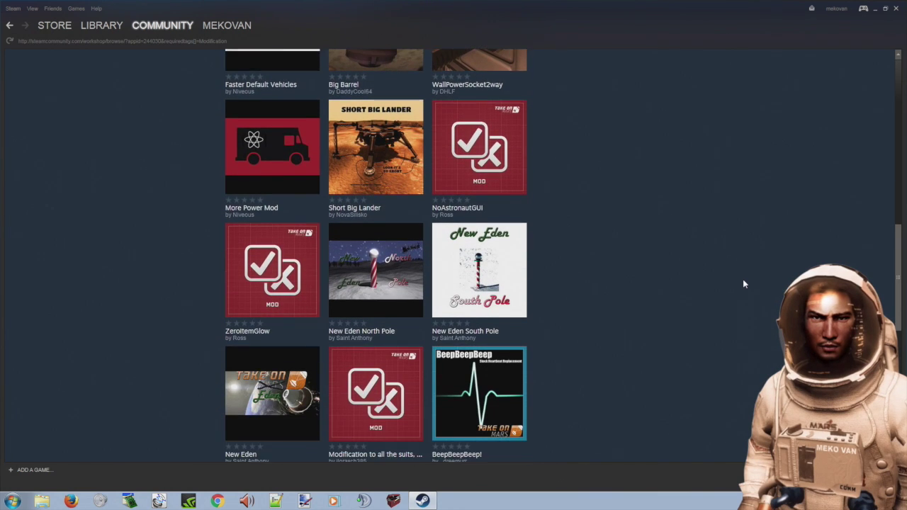
{"action": "scroll", "coordinate": [743, 283], "scroll_direction": "down", "scroll_amount": 2}
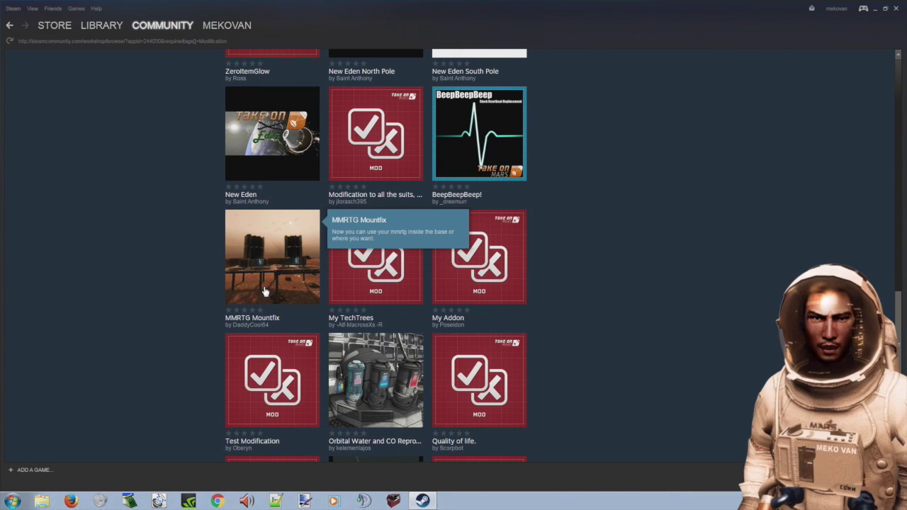
{"action": "scroll", "coordinate": [622, 338], "scroll_direction": "down", "scroll_amount": 4}
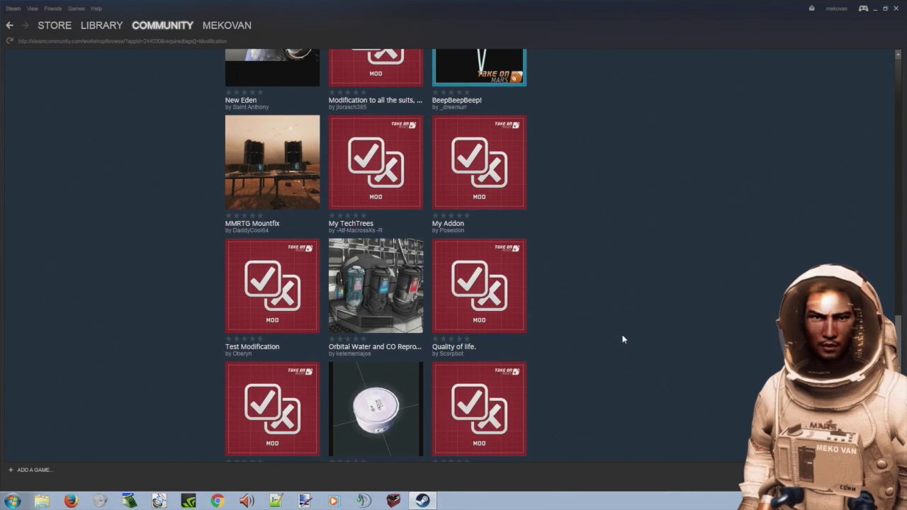
{"action": "scroll", "coordinate": [622, 338], "scroll_direction": "up", "scroll_amount": 3}
{"action": "scroll", "coordinate": [622, 339], "scroll_direction": "up", "scroll_amount": 10}
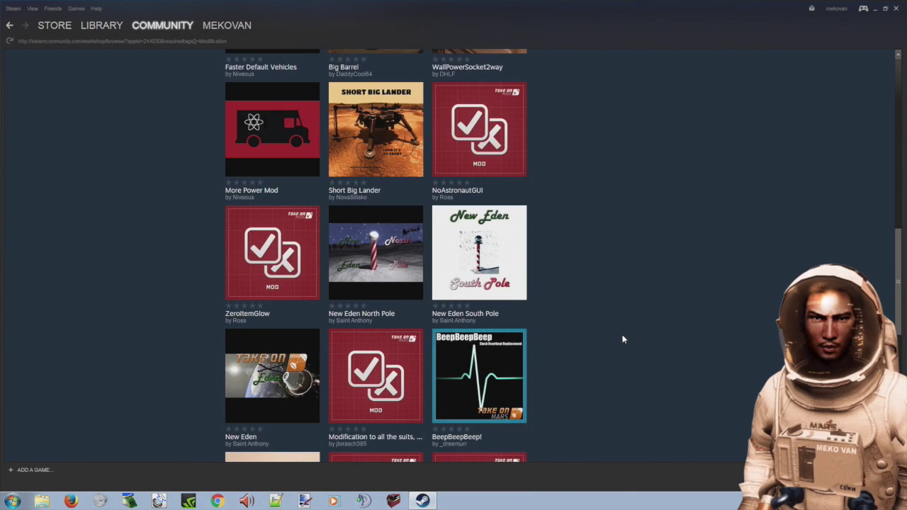
{"action": "scroll", "coordinate": [622, 340], "scroll_direction": "up", "scroll_amount": 5}
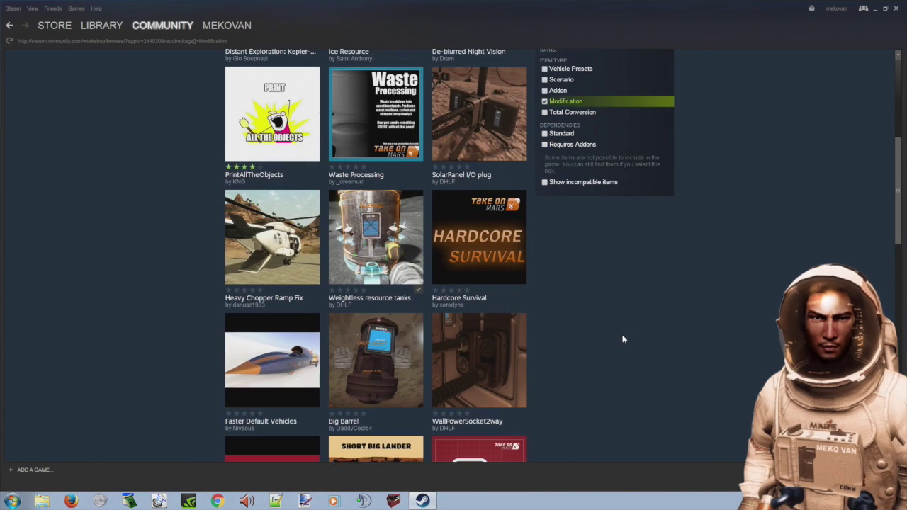
{"action": "scroll", "coordinate": [730, 341], "scroll_direction": "up", "scroll_amount": 3}
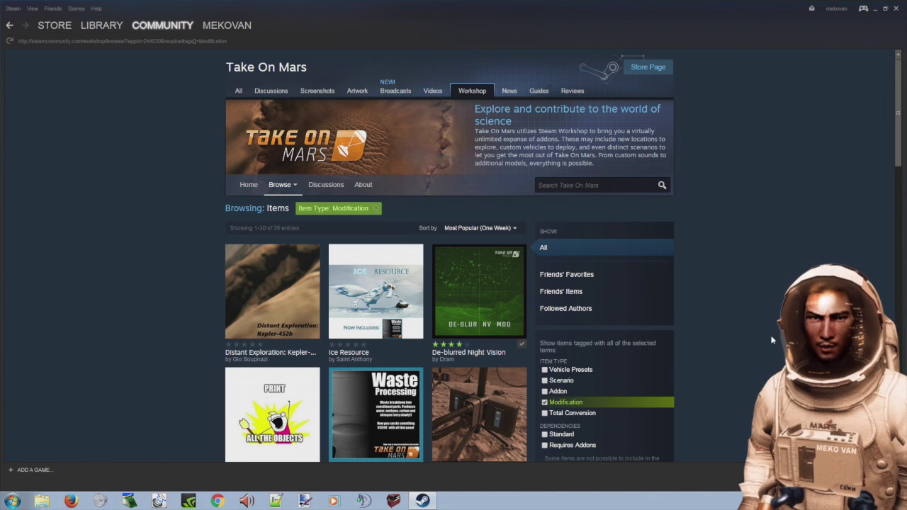
{"action": "scroll", "coordinate": [449, 255], "scroll_direction": "down", "scroll_amount": 3}
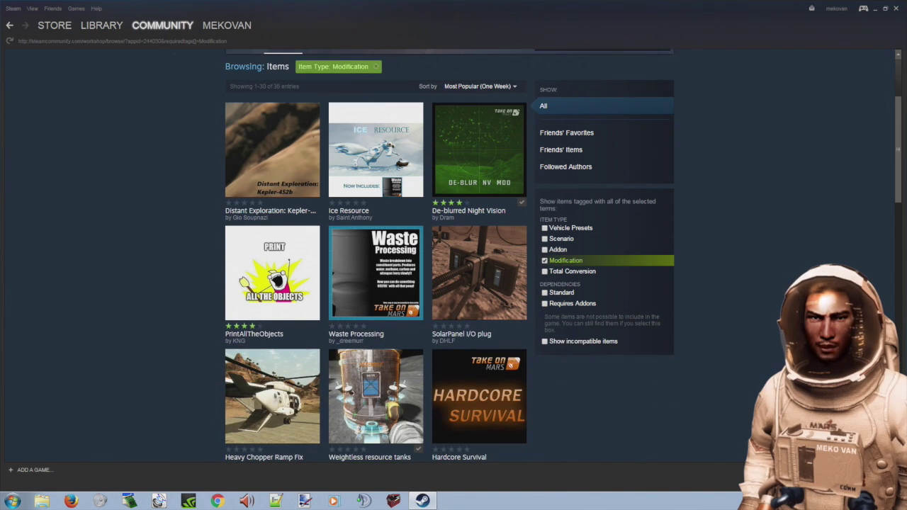
{"action": "scroll", "coordinate": [770, 369], "scroll_direction": "down", "scroll_amount": 2}
{"action": "scroll", "coordinate": [770, 368], "scroll_direction": "up", "scroll_amount": 4}
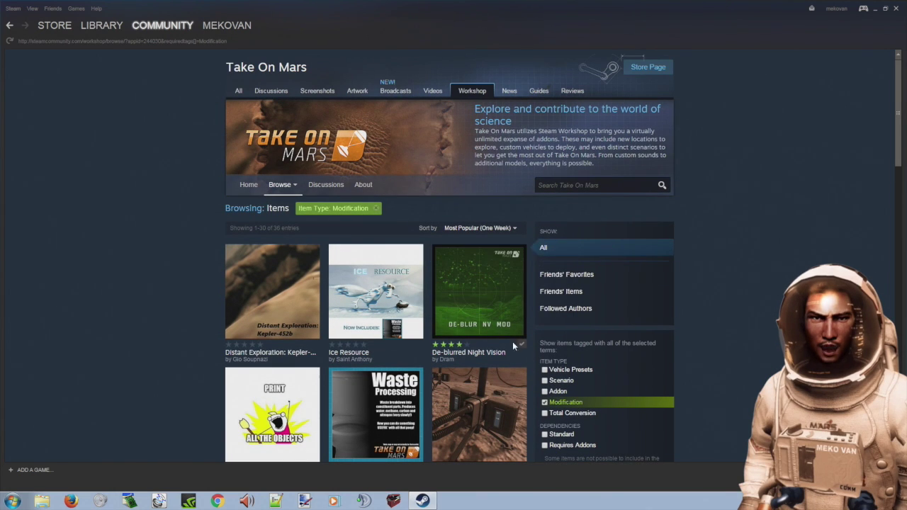
{"action": "left_click", "coordinate": [473, 314]}
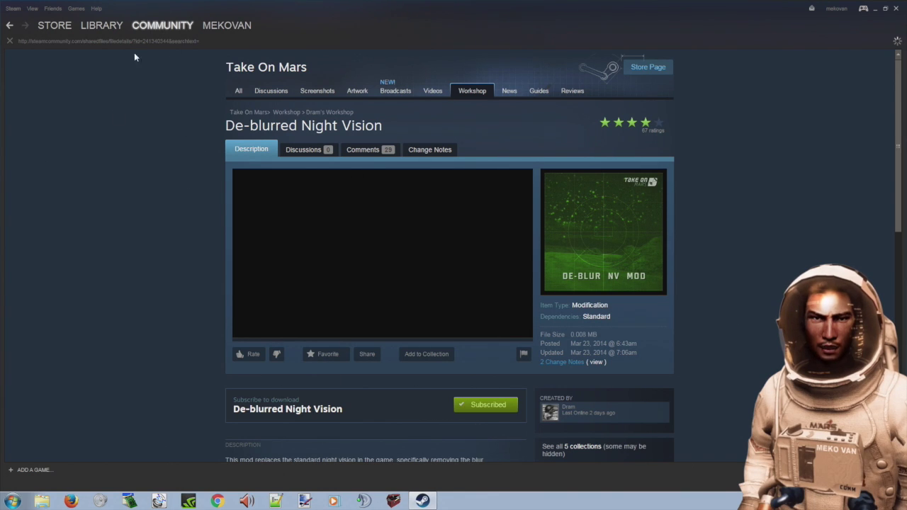
Start Take On Mars from the library with its Open Launcher option and open the game's addons list
{"action": "mouse_move", "coordinate": [140, 27]}
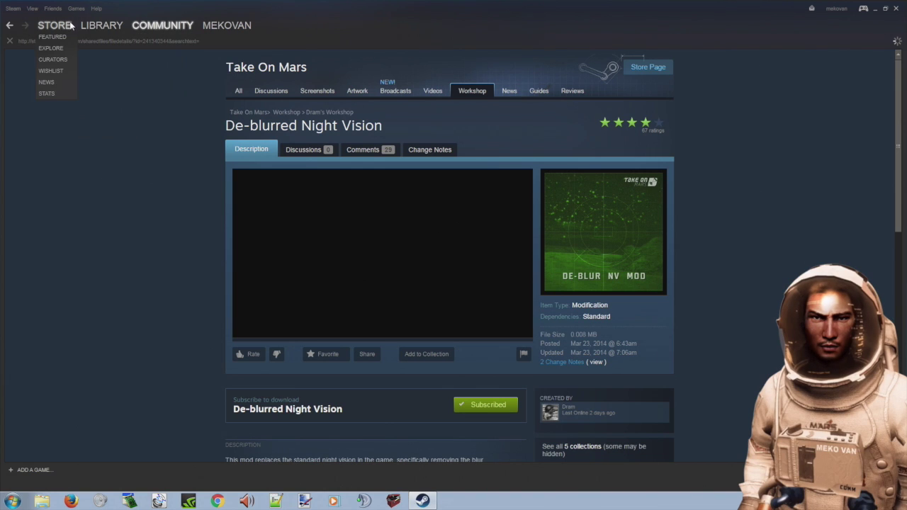
{"action": "left_click", "coordinate": [95, 28]}
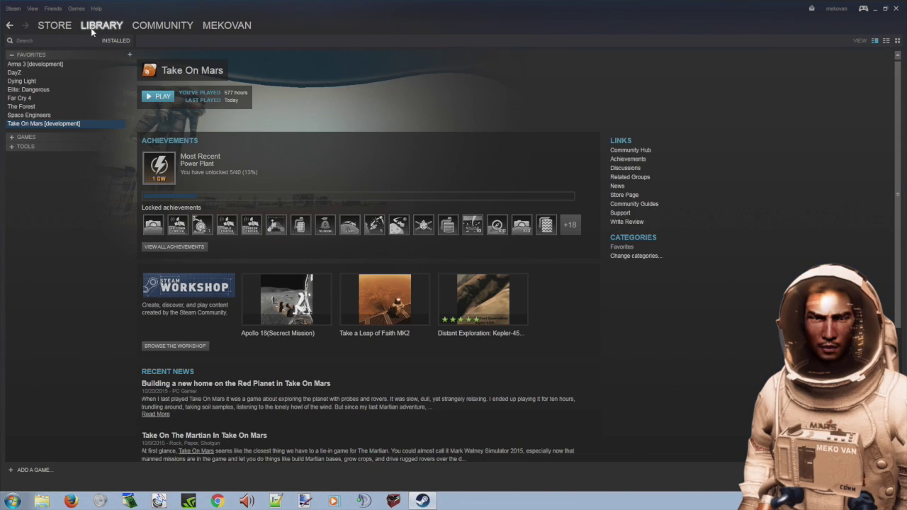
{"action": "right_click", "coordinate": [55, 125]}
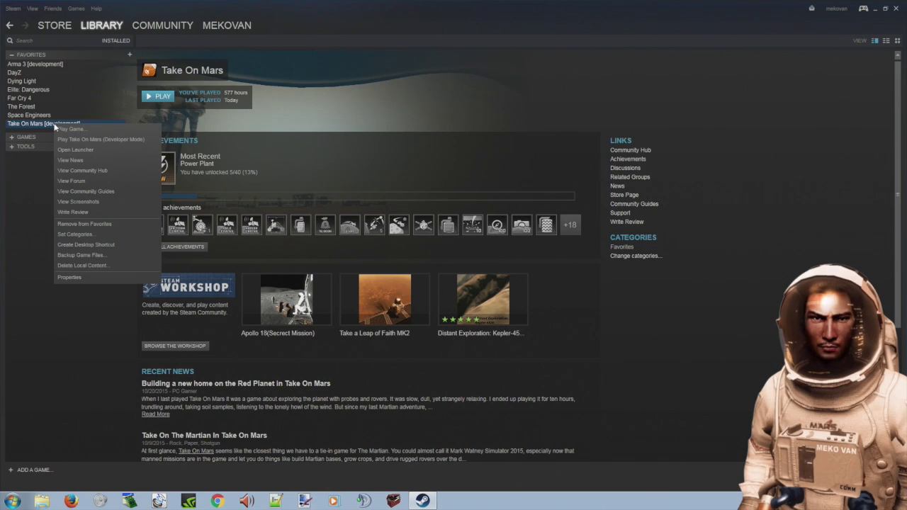
{"action": "left_click", "coordinate": [88, 152]}
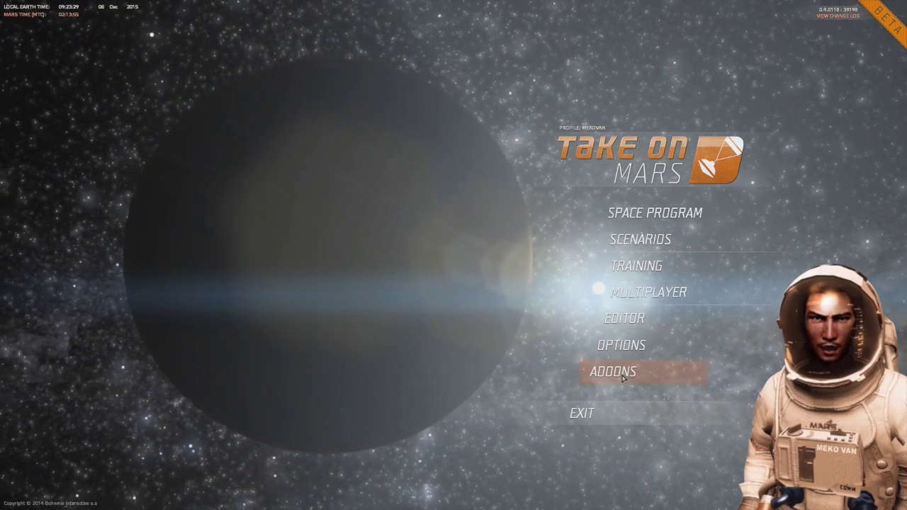
{"action": "left_click", "coordinate": [609, 375]}
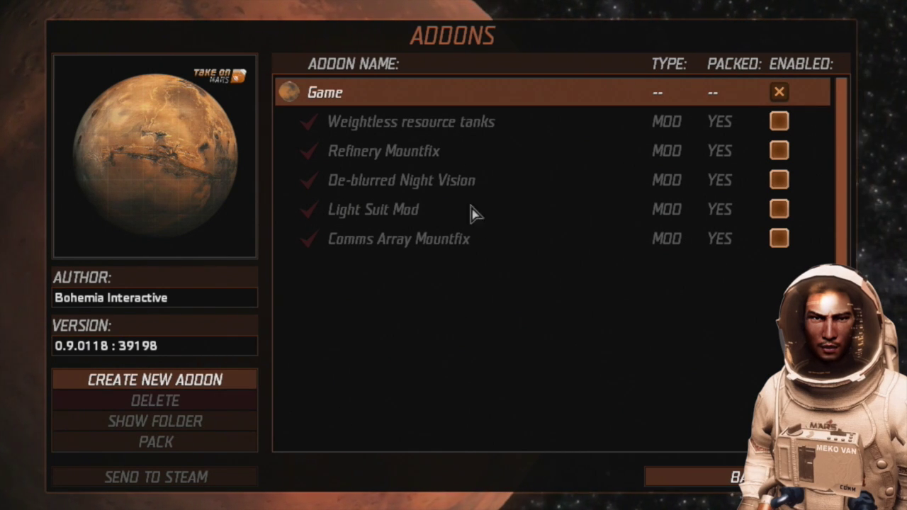
Check the preview, author and version of Comms Array Mountfix and Light Suit Mod
{"action": "left_click", "coordinate": [457, 248]}
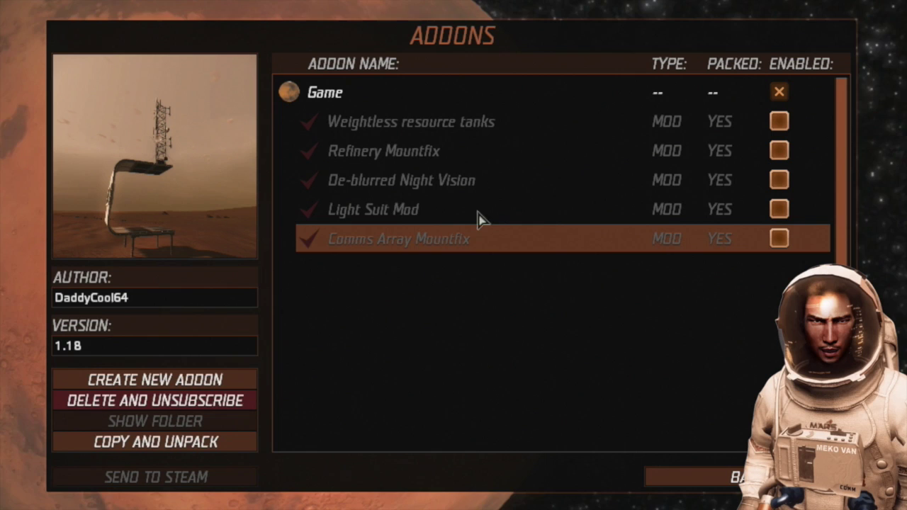
{"action": "left_click", "coordinate": [394, 221]}
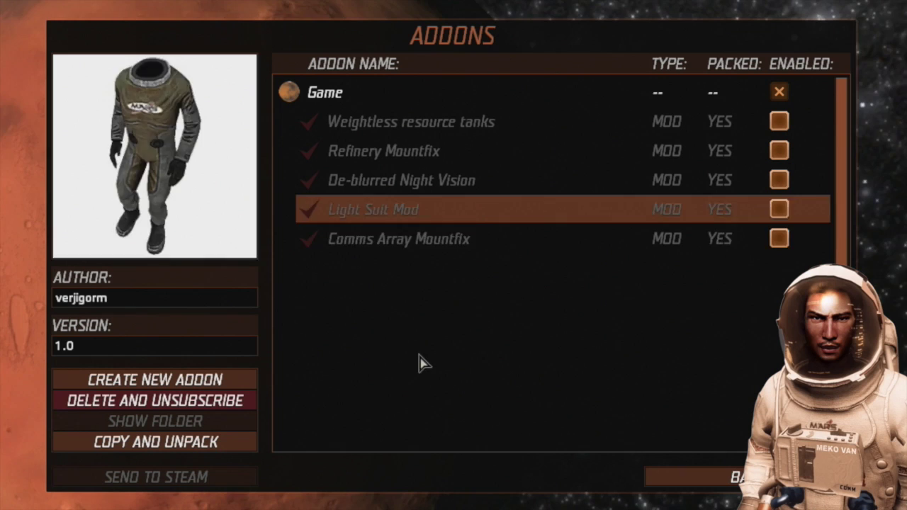
{"action": "key", "text": "Down"}
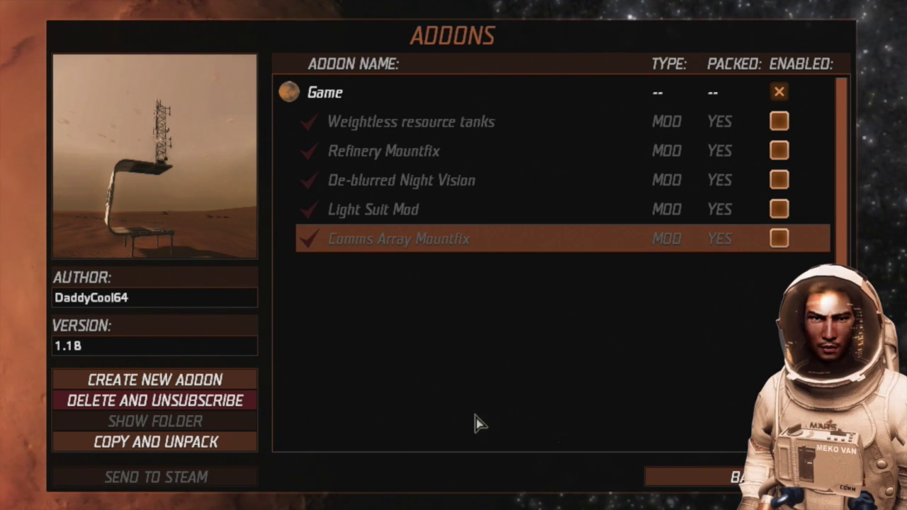
Enable the Light Suit Mod, attempt to leave the addons list and decline the game restart
{"action": "left_click", "coordinate": [425, 209]}
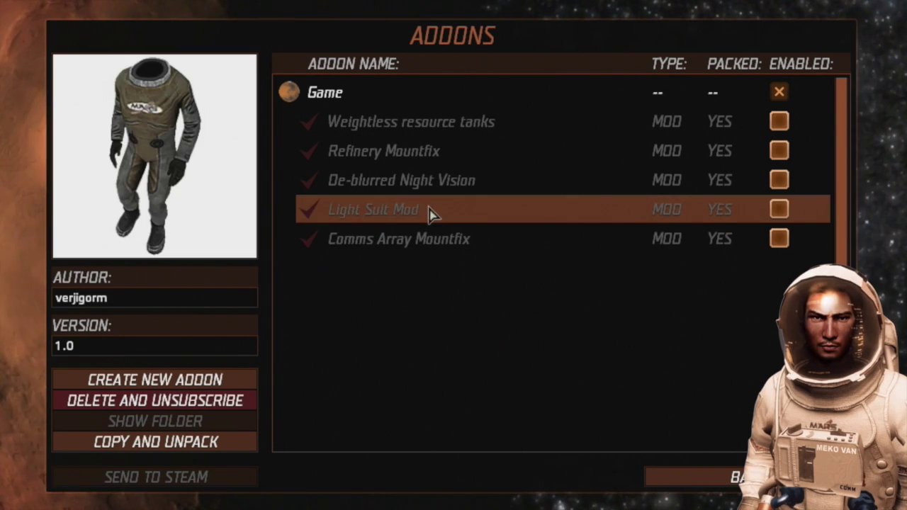
{"action": "left_click", "coordinate": [779, 209]}
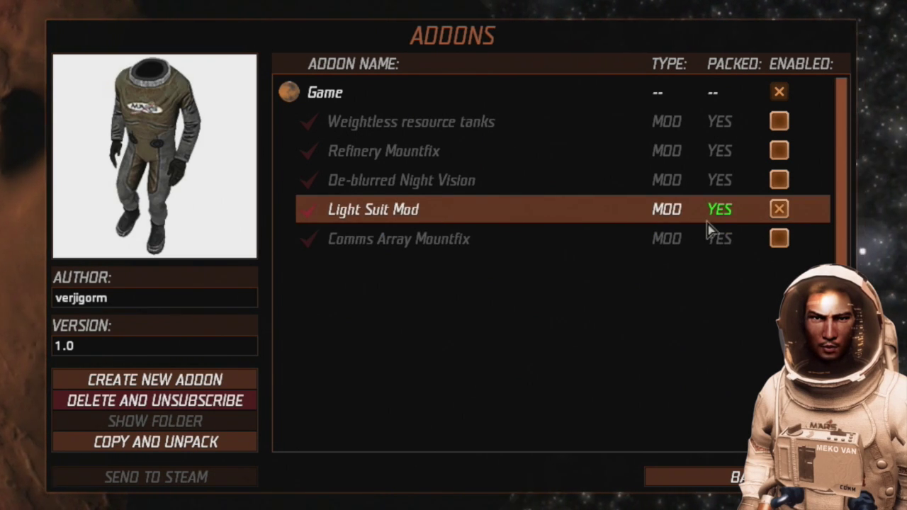
{"action": "left_click", "coordinate": [687, 479]}
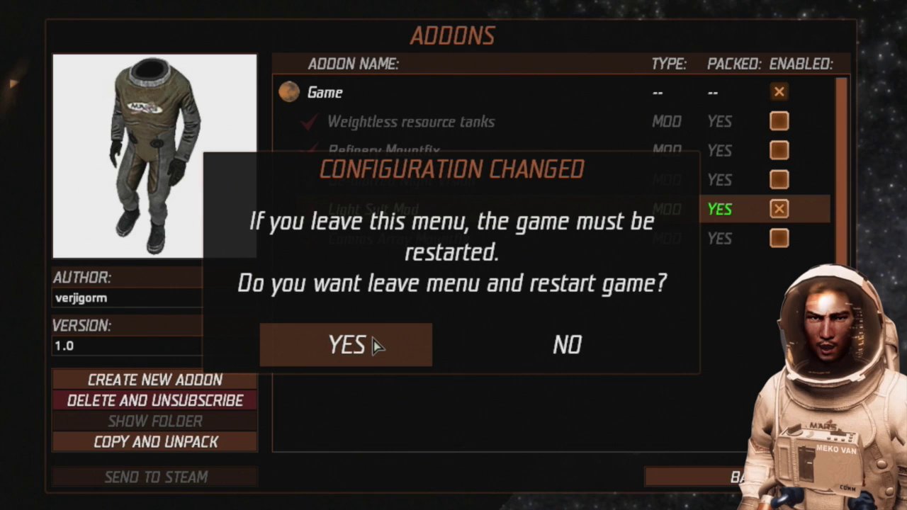
{"action": "left_click", "coordinate": [577, 345]}
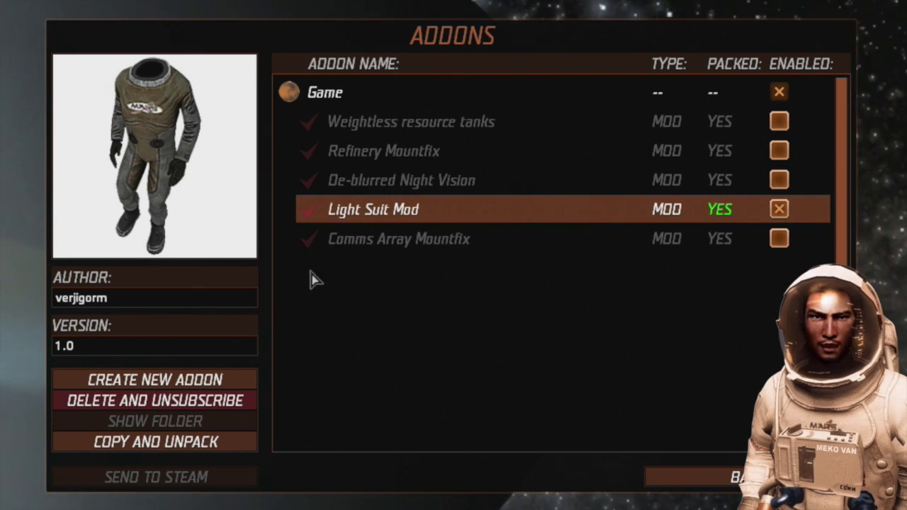
Copy and unpack the Light Suit Mod, accept the game restart and reopen the addons list
{"action": "left_click", "coordinate": [193, 444]}
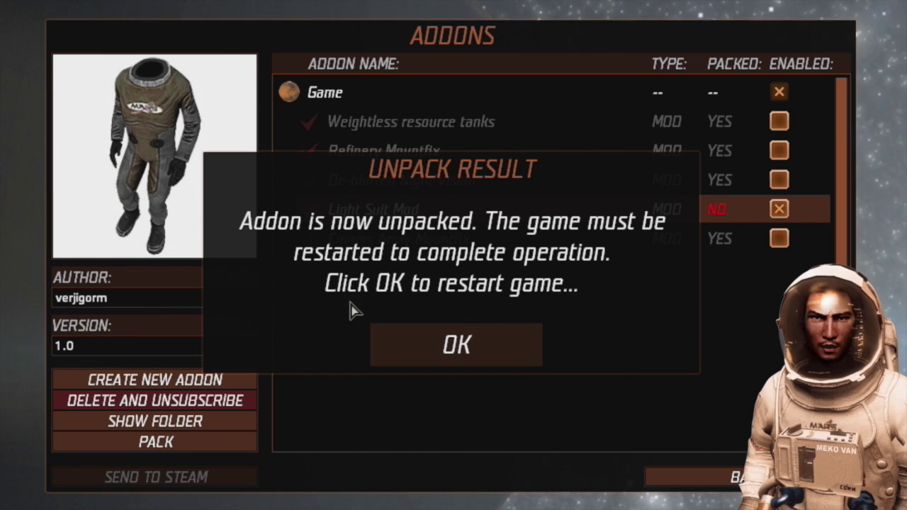
{"action": "left_click", "coordinate": [456, 345]}
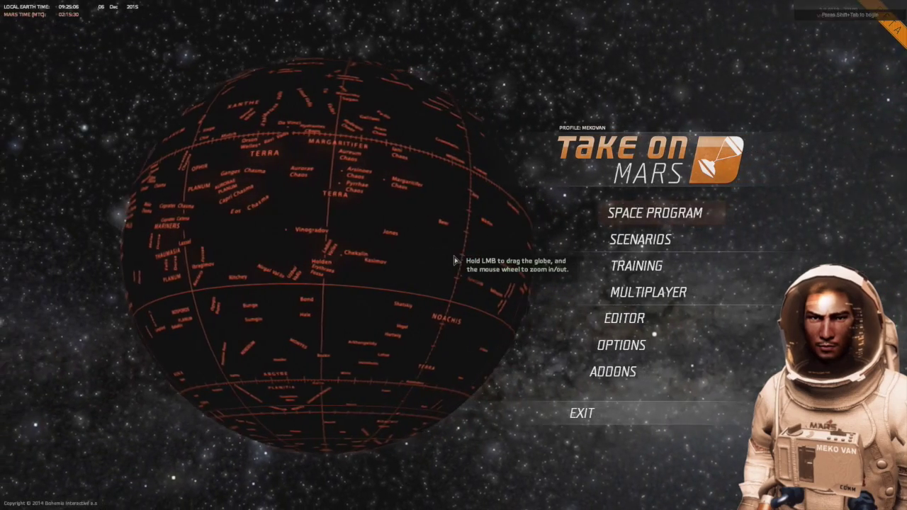
{"action": "left_click", "coordinate": [624, 376]}
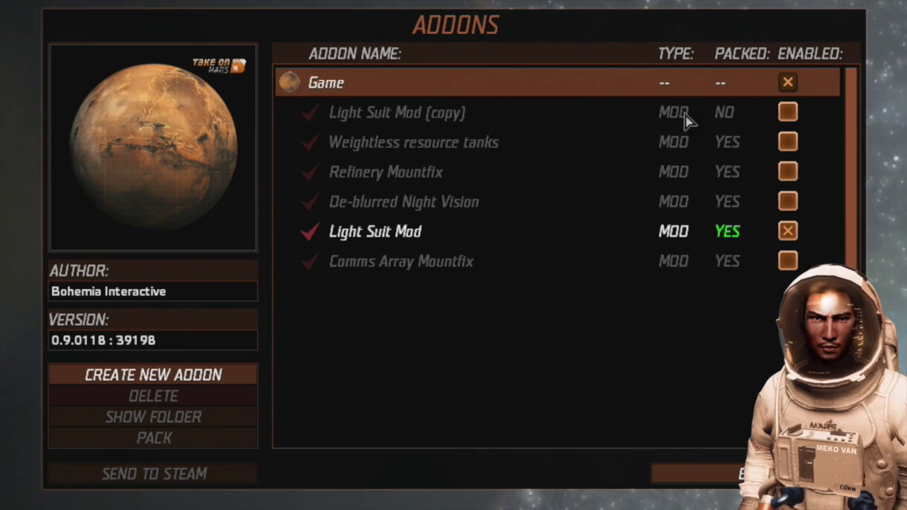
Disable the original Light Suit Mod and show the folder of Light Suit Mod (copy)
{"action": "left_click", "coordinate": [461, 122]}
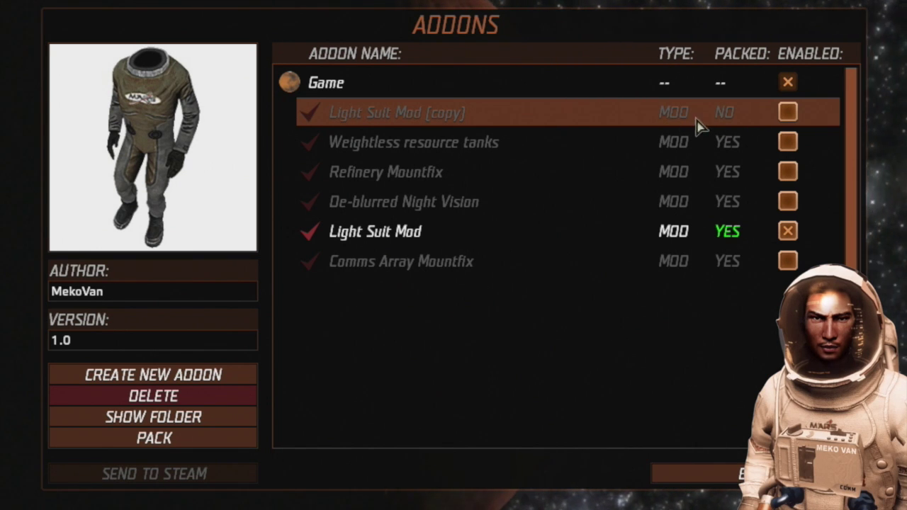
{"action": "left_click", "coordinate": [788, 238]}
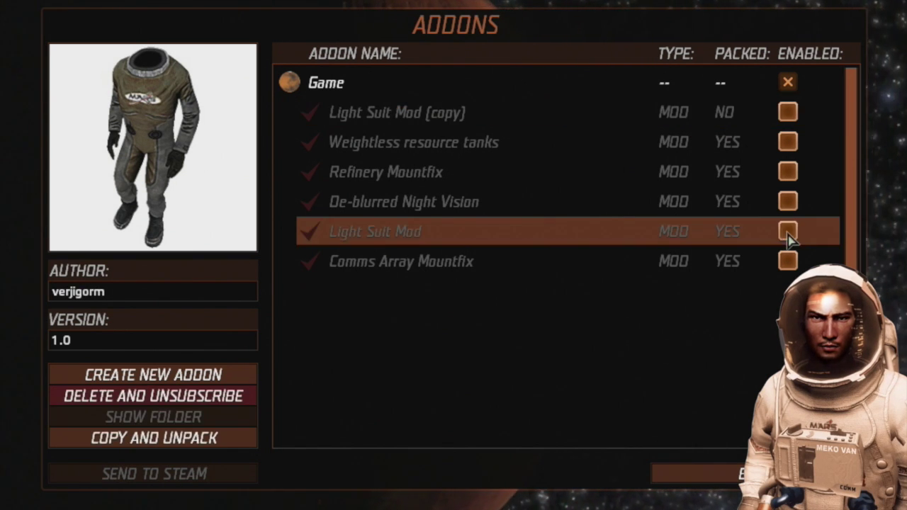
{"action": "left_click", "coordinate": [434, 112]}
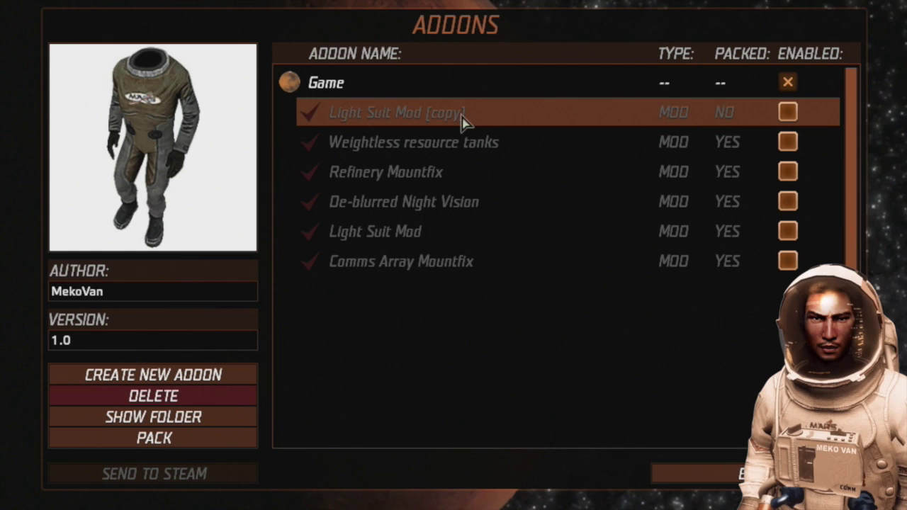
{"action": "left_click", "coordinate": [204, 423]}
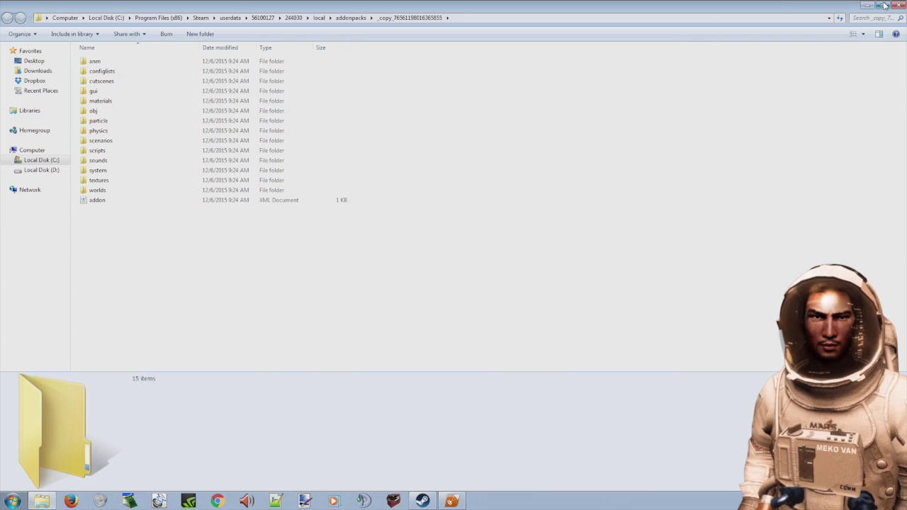
Switch back to Take On Mars and delete the addons Light Suit Mod (copy) and Weightless resource tanks (copy), confirming each deletion
{"action": "left_click", "coordinate": [452, 502]}
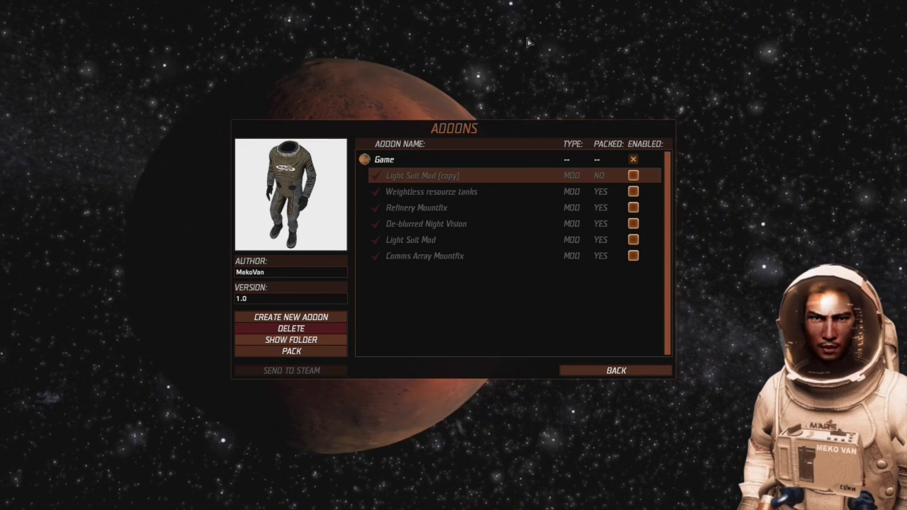
{"action": "left_click", "coordinate": [292, 330]}
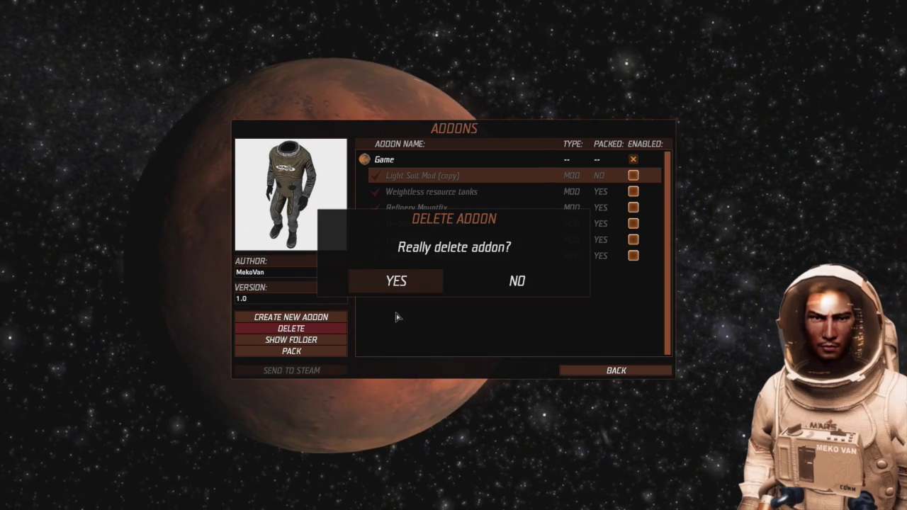
{"action": "left_click", "coordinate": [397, 282]}
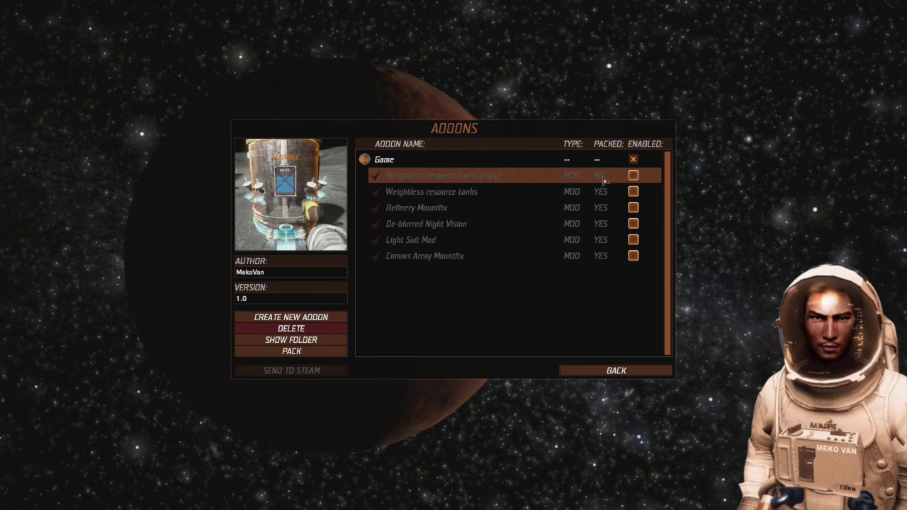
{"action": "left_click", "coordinate": [306, 330]}
{"action": "left_click", "coordinate": [400, 280]}
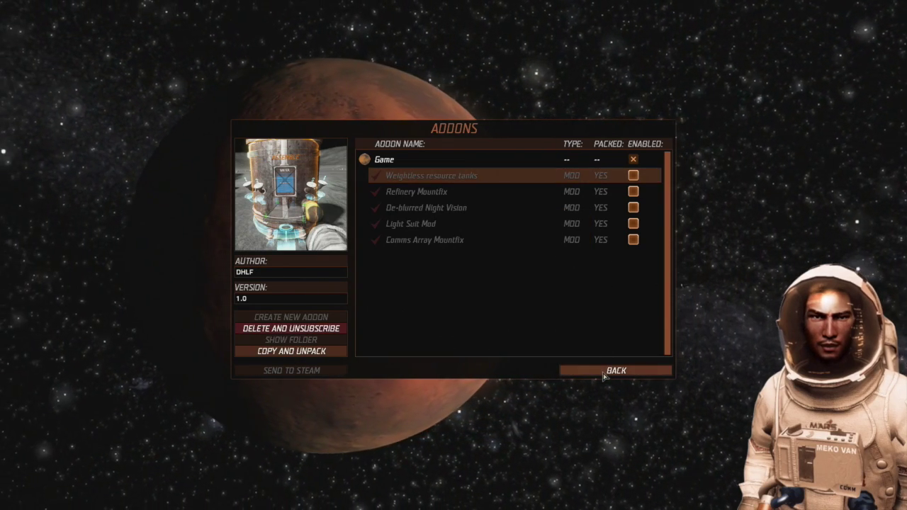
Leave the addons list and accept the game restart to return to the main menu
{"action": "left_click", "coordinate": [603, 373]}
{"action": "left_click", "coordinate": [407, 301]}
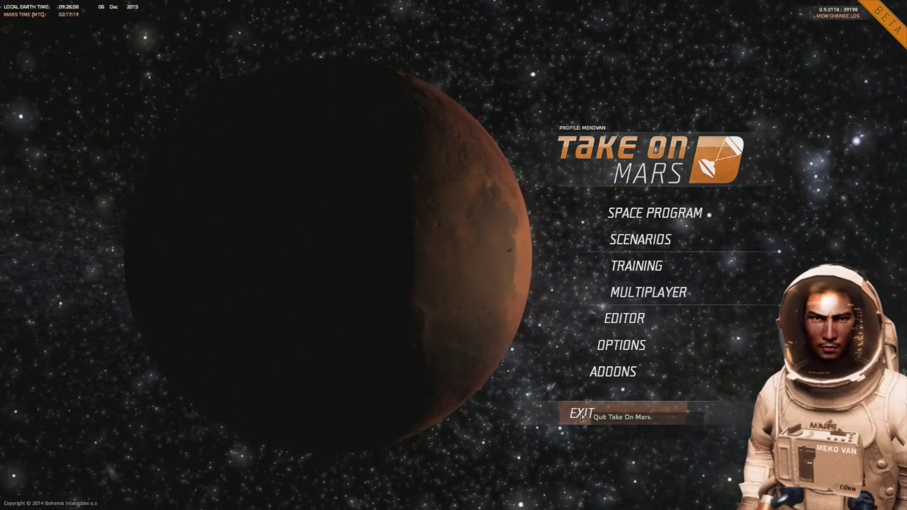
{"action": "mouse_move", "coordinate": [418, 331]}
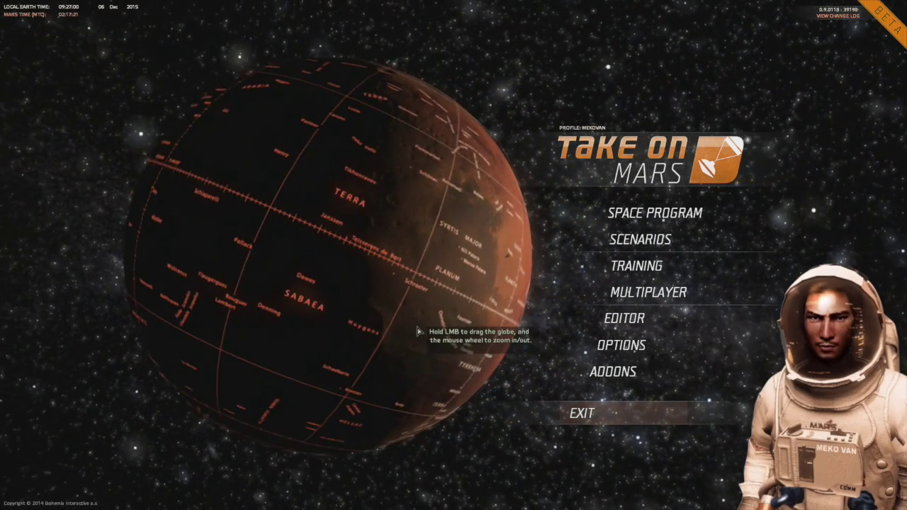